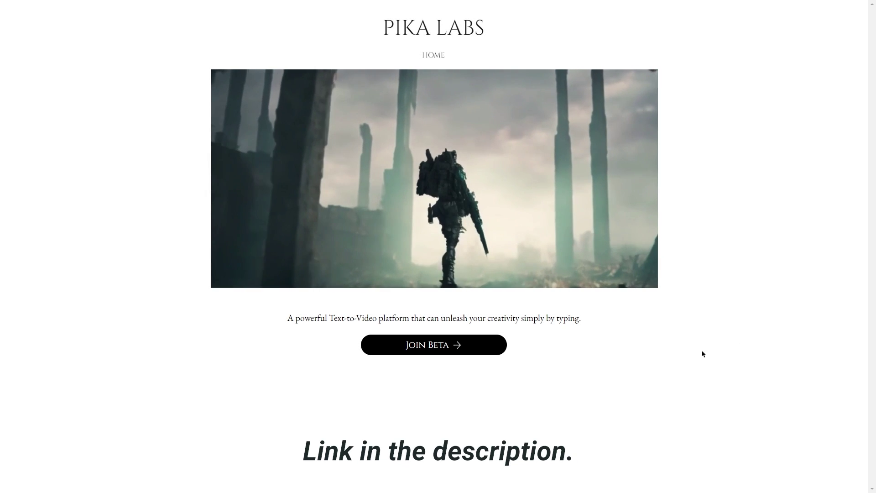
# Join the Pika server through the Pika Labs beta invitation and open it in the Discord app.
pyautogui.click(436, 352)
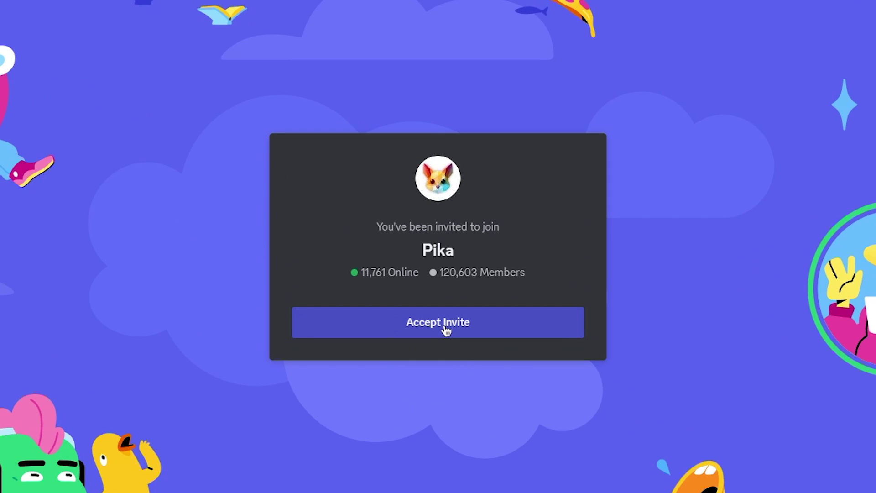
pyautogui.click(446, 329)
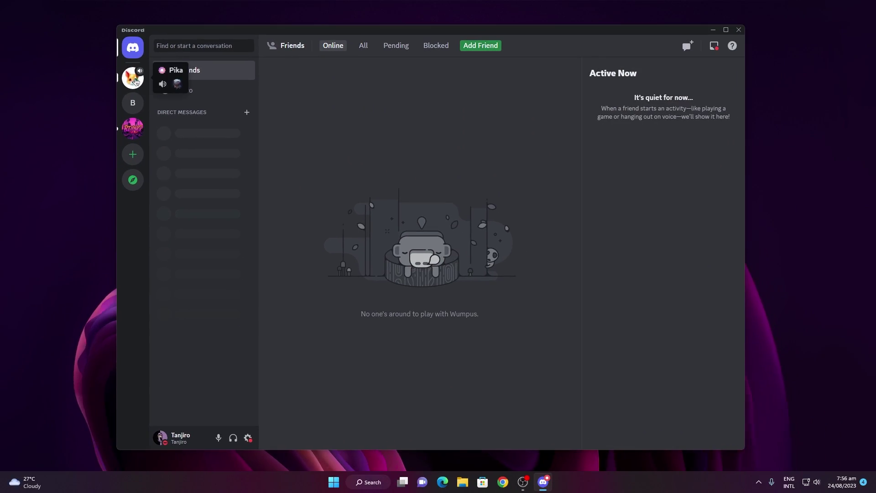
pyautogui.click(99, 70)
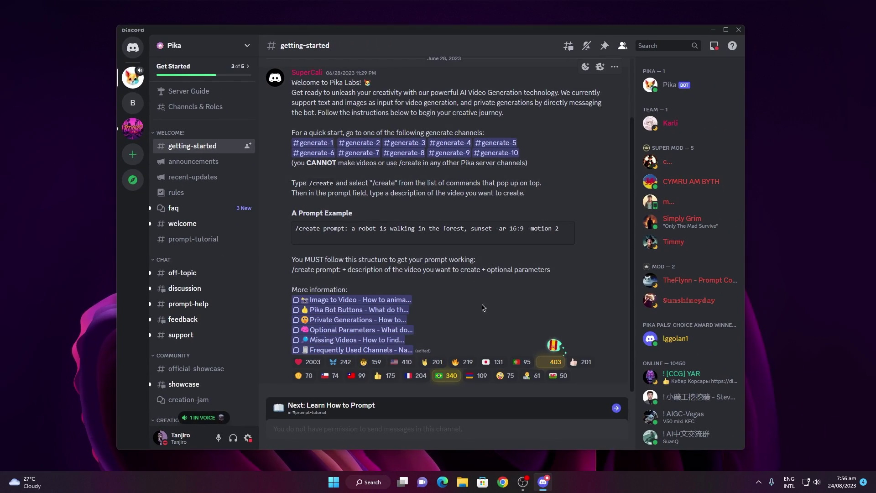
# Open the generate-1 channel under Creations and browse the videos and prompts posted there.
pyautogui.scroll(-7, 185, 283)
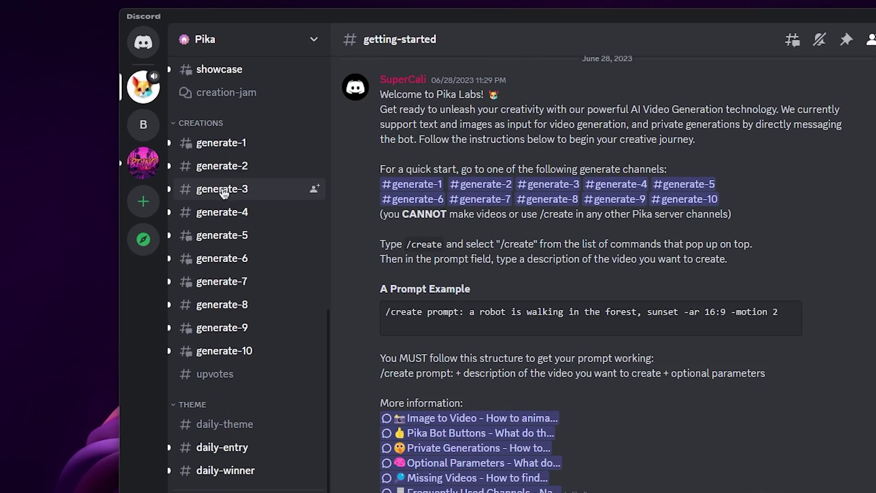
pyautogui.click(221, 152)
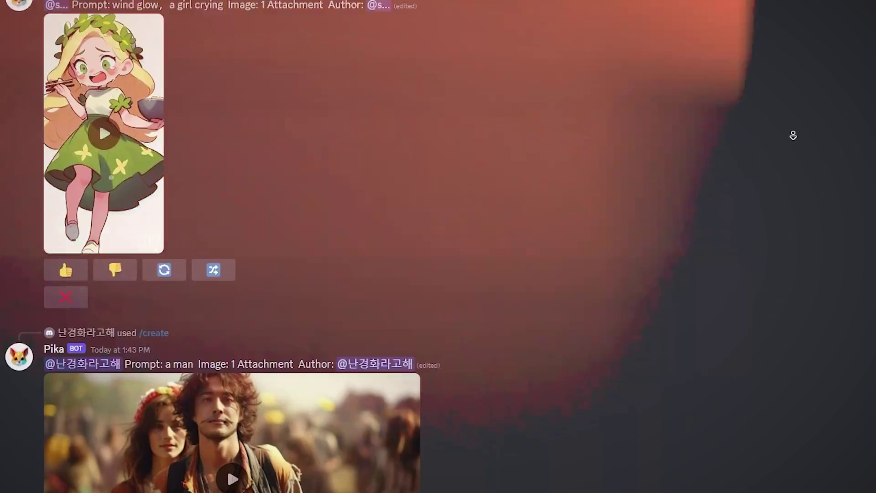
pyautogui.scroll(-20, 793, 135)
pyautogui.scroll(-15, 793, 135)
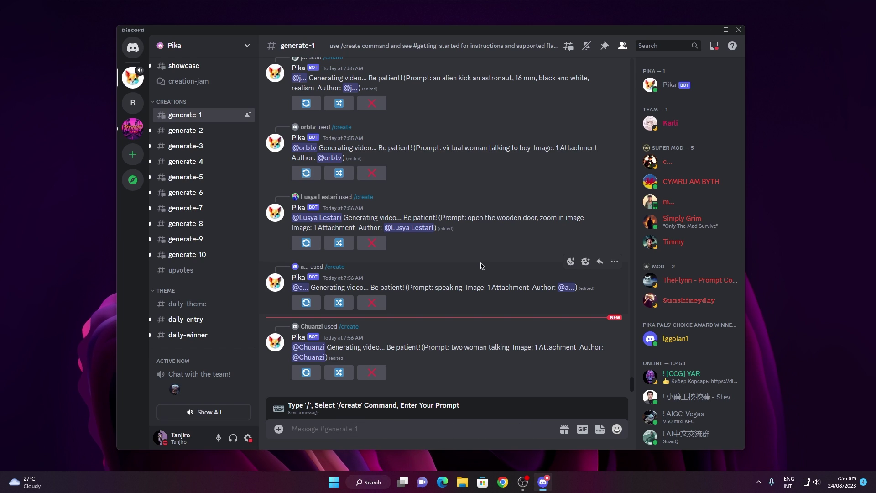
# Message the Pika bot directly using /create with prompt "Create a highly detailed 3D video where a child is walking alone in a forest during a rainstorm".
pyautogui.rightClick(701, 86)
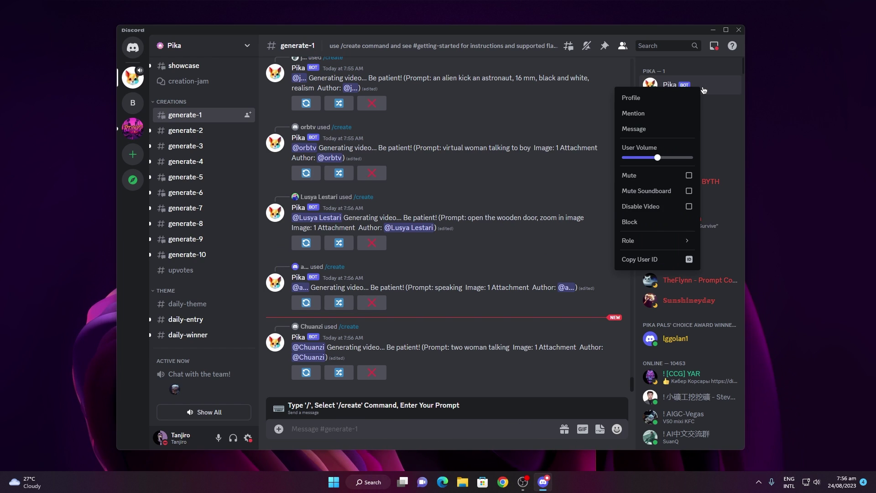
pyautogui.click(643, 129)
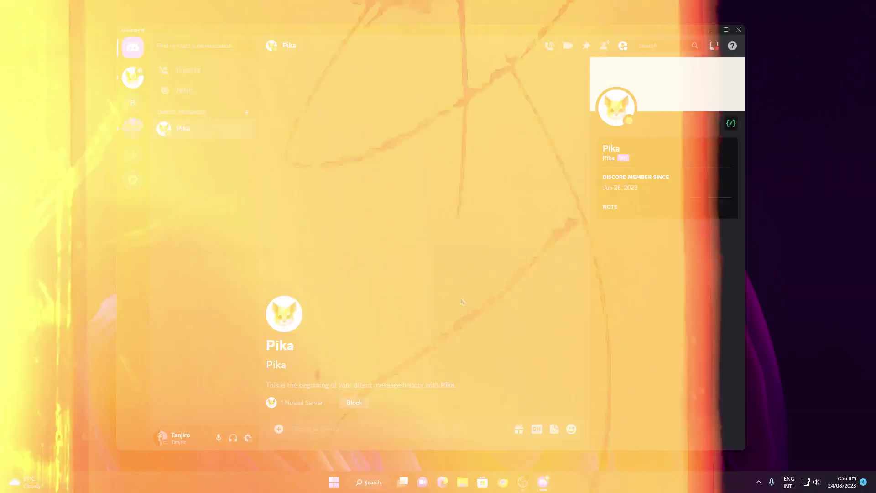
pyautogui.write('/')
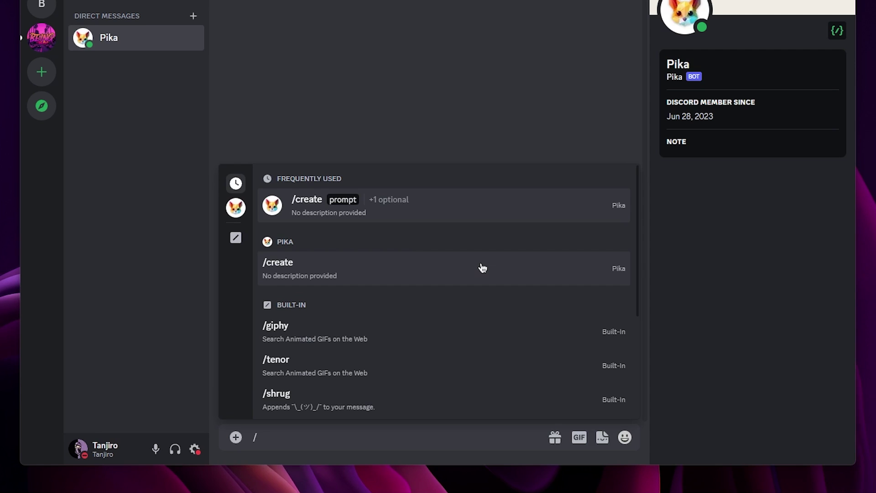
pyautogui.click(482, 268)
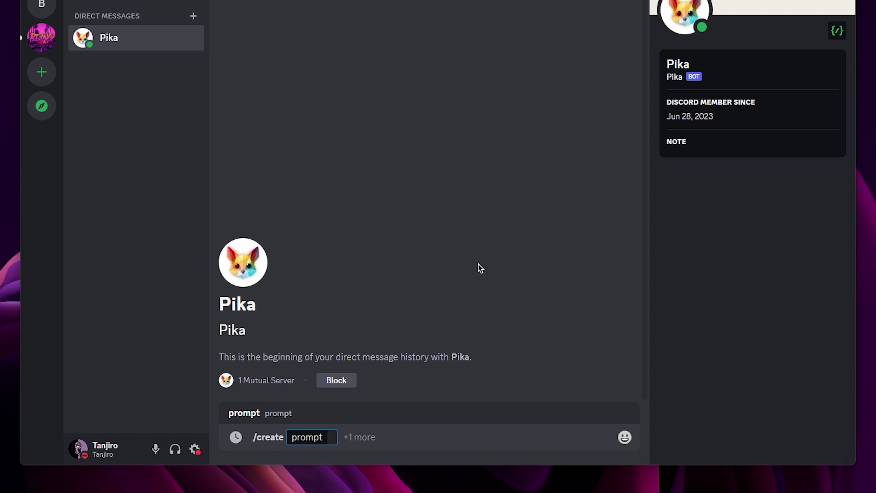
pyautogui.write('Create a highly detailed 3D video where a child is walking alone in a forest during a rainstorm')
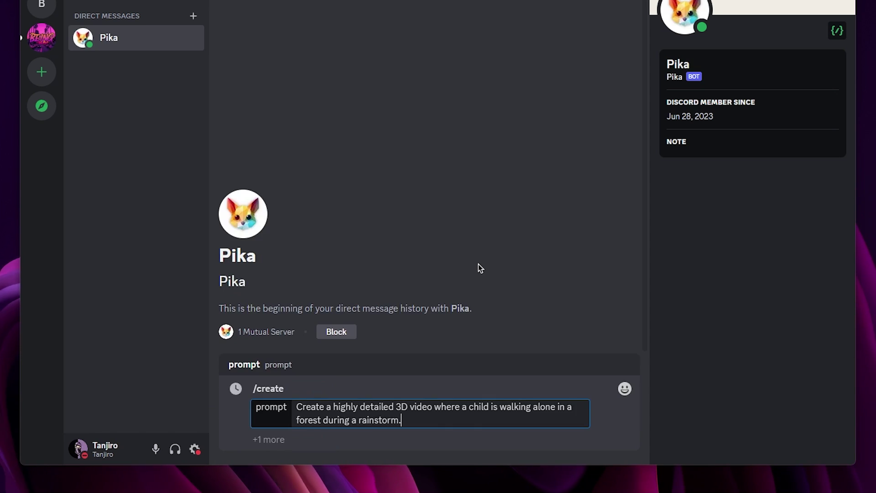
pyautogui.press('Return')
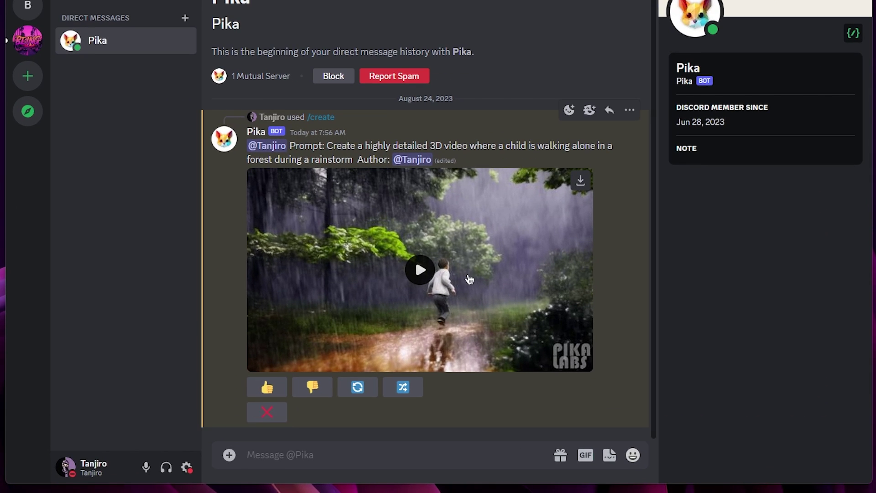
# Play the generated video of the child walking in the rainy forest.
pyautogui.click(420, 270)
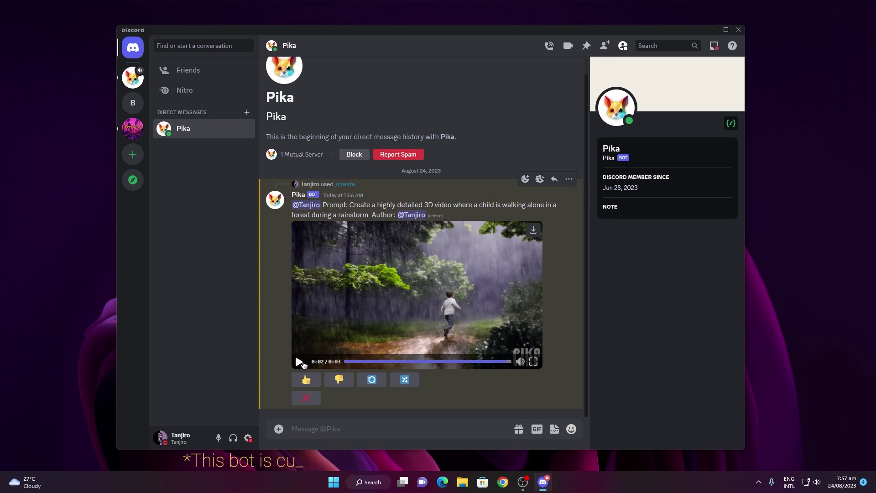
pyautogui.click(300, 362)
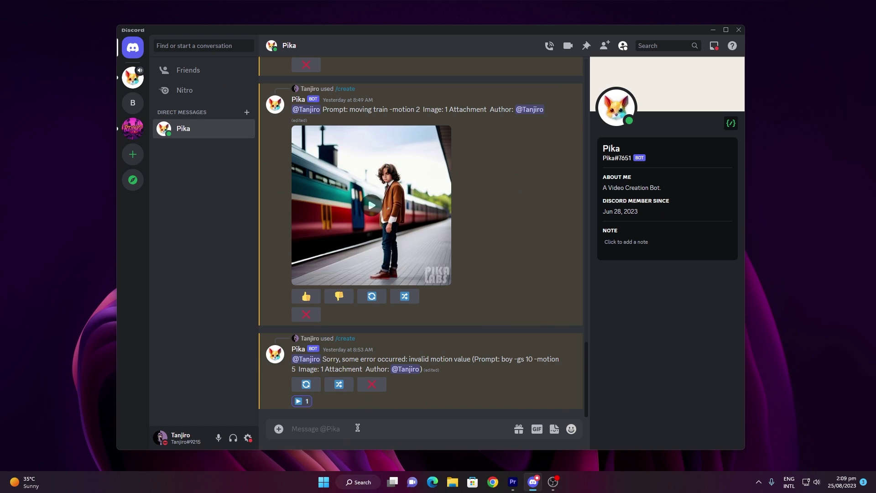
# Start a /create command to the Pika bot and attach "A 3D render of an astronaut walking in a green desert.webp" from Documents as its image.
pyautogui.click(358, 427)
pyautogui.write('/')
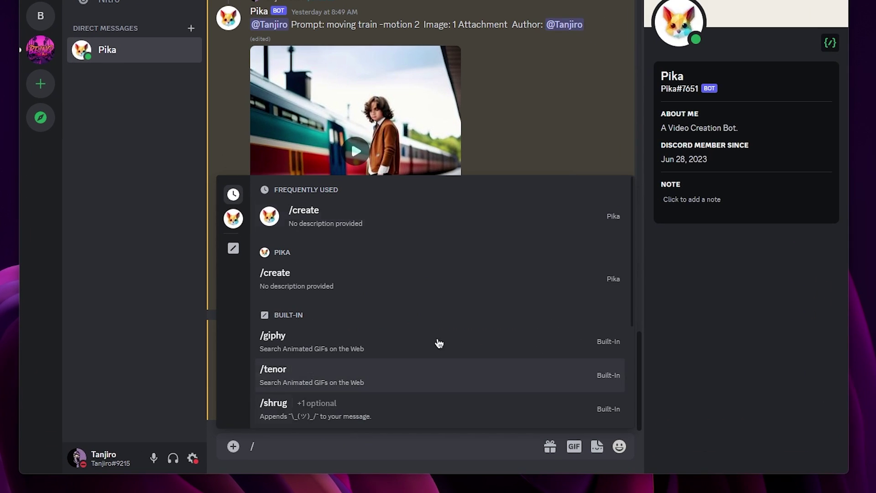
pyautogui.click(411, 255)
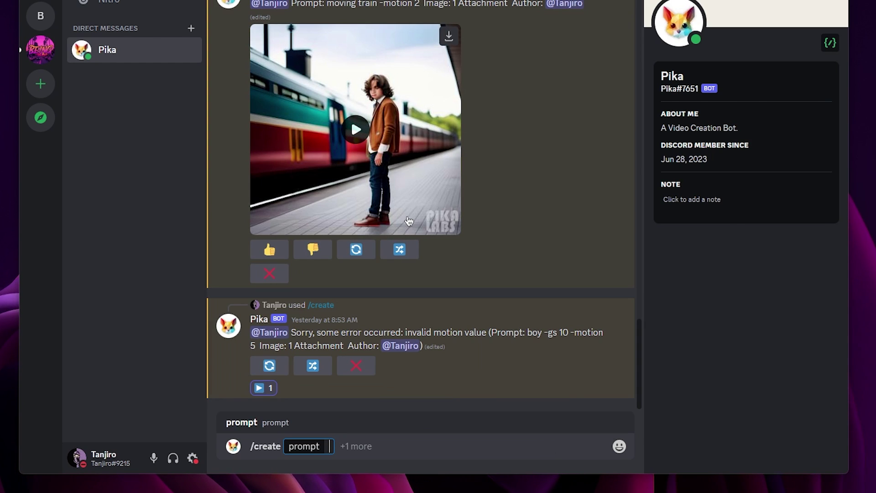
pyautogui.press('Right')
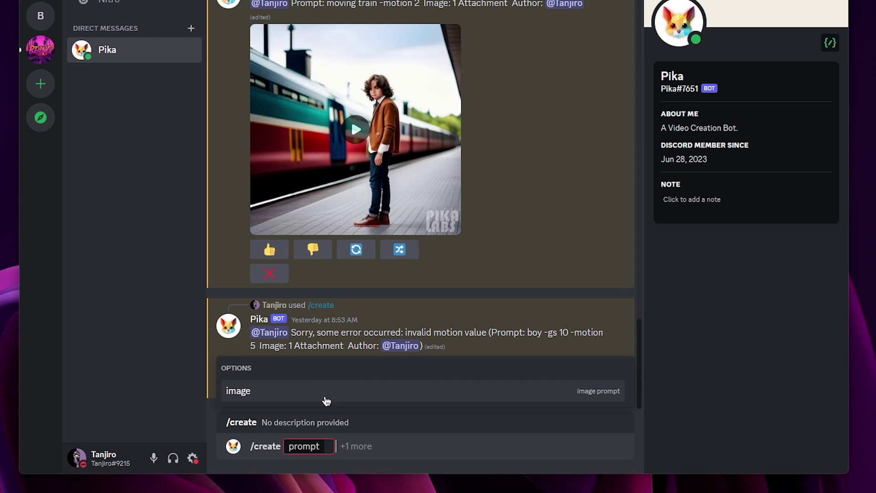
pyautogui.click(347, 391)
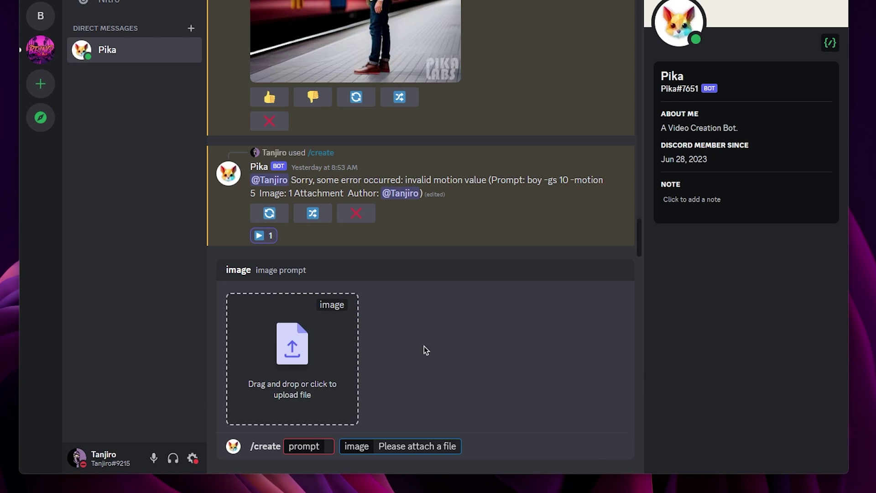
pyautogui.click(325, 358)
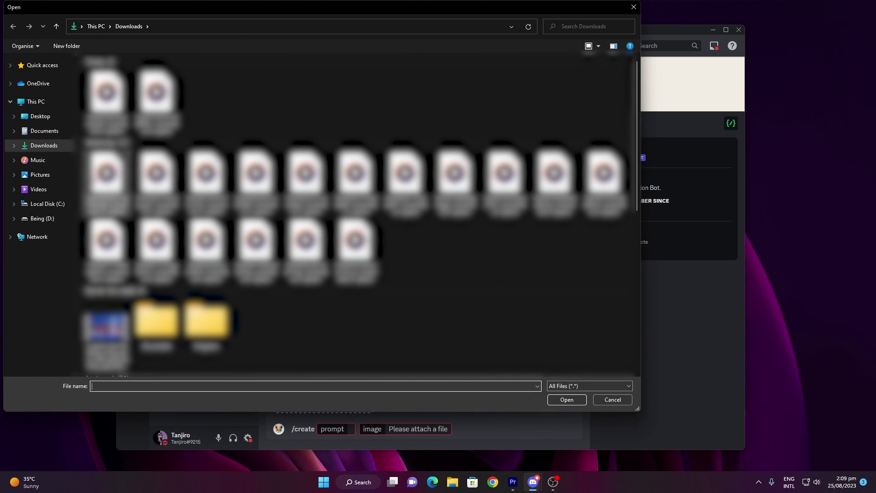
pyautogui.click(49, 133)
pyautogui.doubleClick(309, 91)
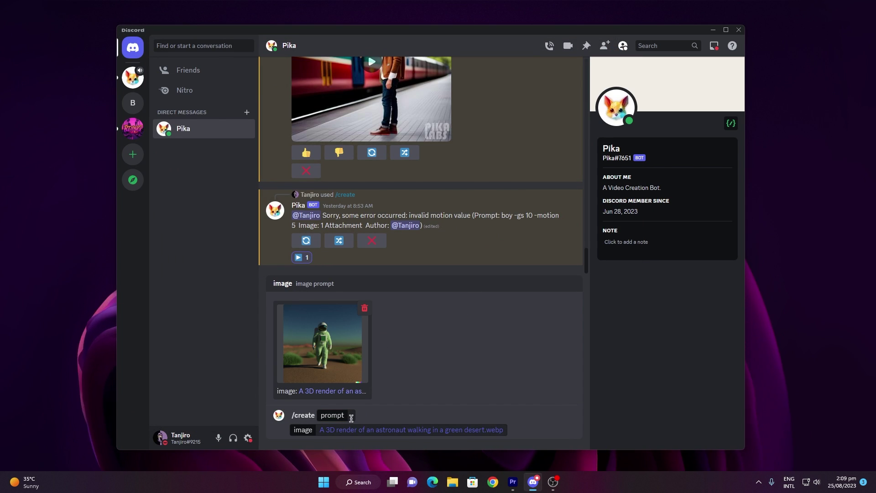
# Enter the prompt "an astronote walking -gs 2 -motion 2" for the attached image and submit the command.
pyautogui.write('an astr')
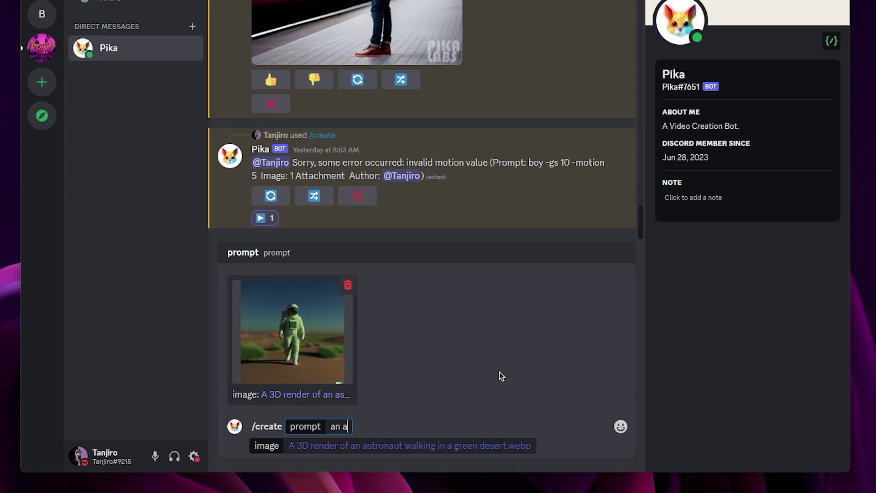
pyautogui.write('onote walking gz')
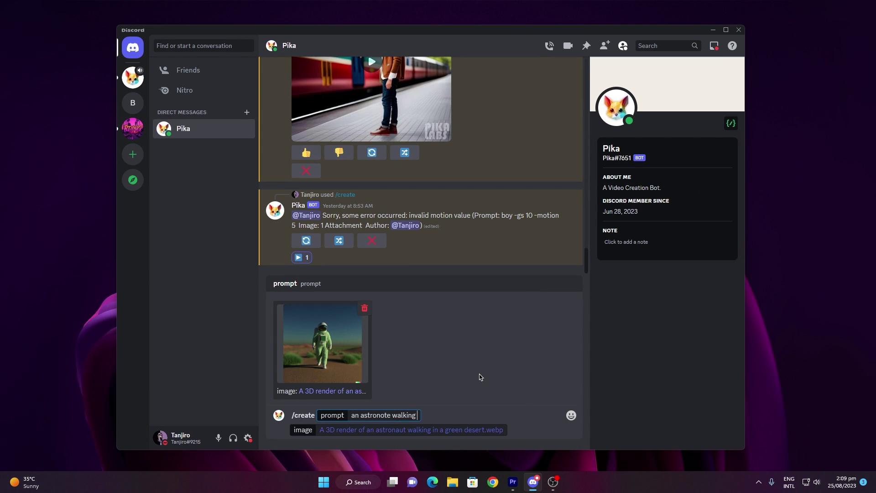
pyautogui.press('BackSpace')
pyautogui.write('-gs')
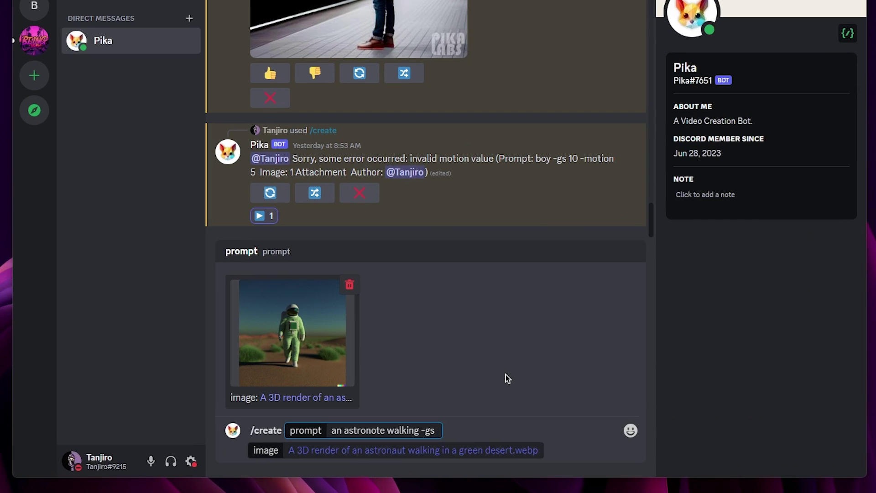
pyautogui.write(' 2 -motion ')
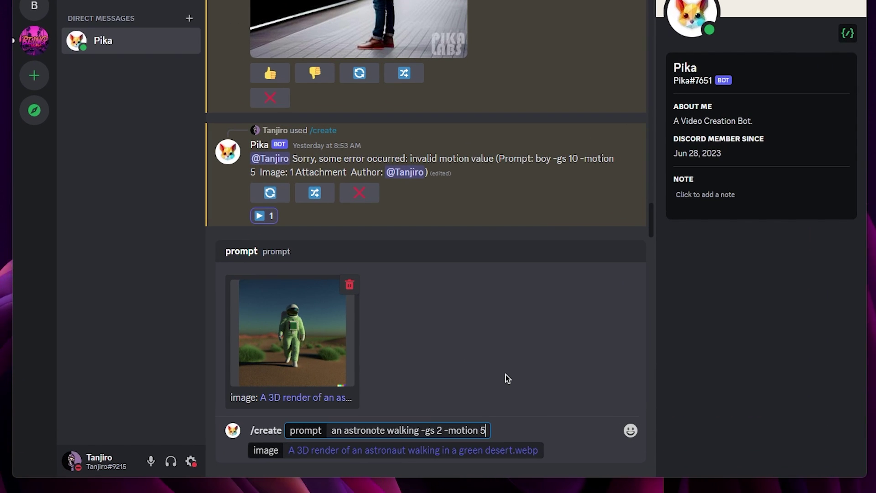
pyautogui.write('2')
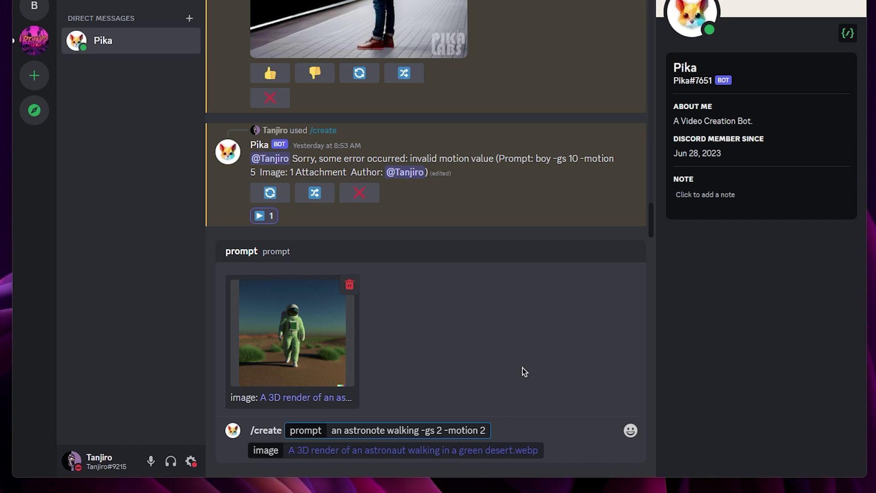
pyautogui.press('Return')
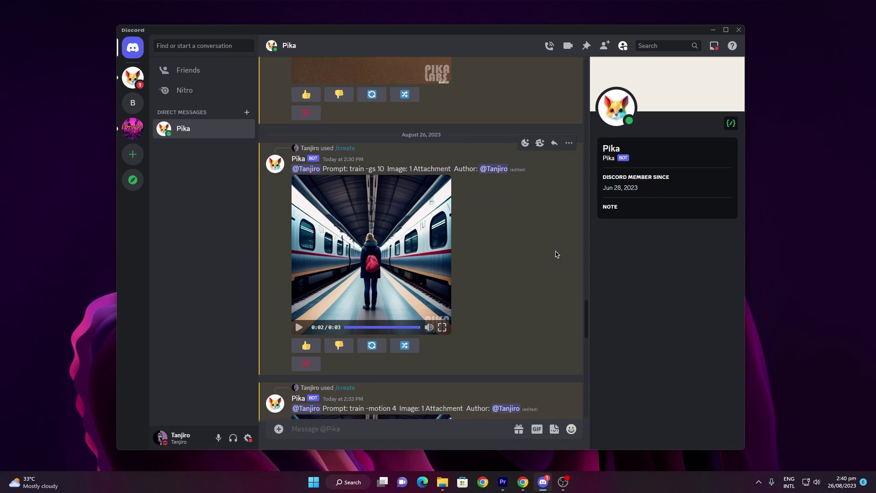
# Play the train videos generated with -gs 10 and -motion 4 to compare the effect of the parameters.
pyautogui.click(300, 326)
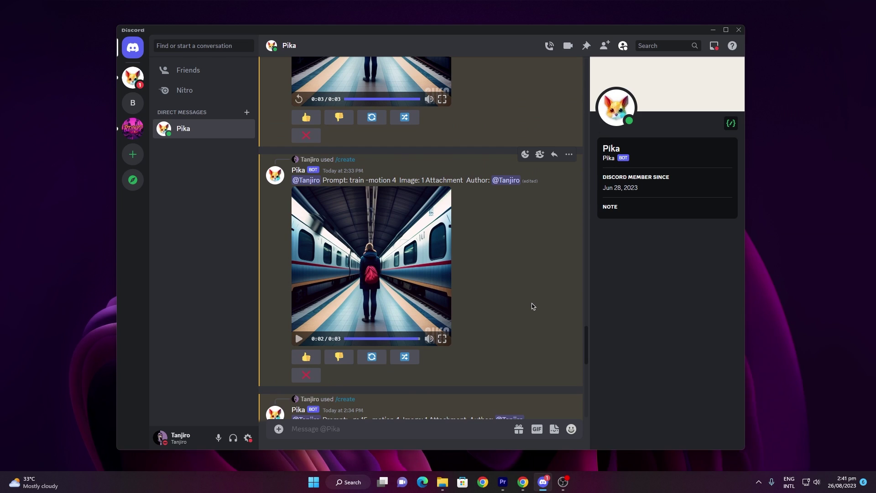
pyautogui.scroll(-5, 579, 272)
pyautogui.click(255, 334)
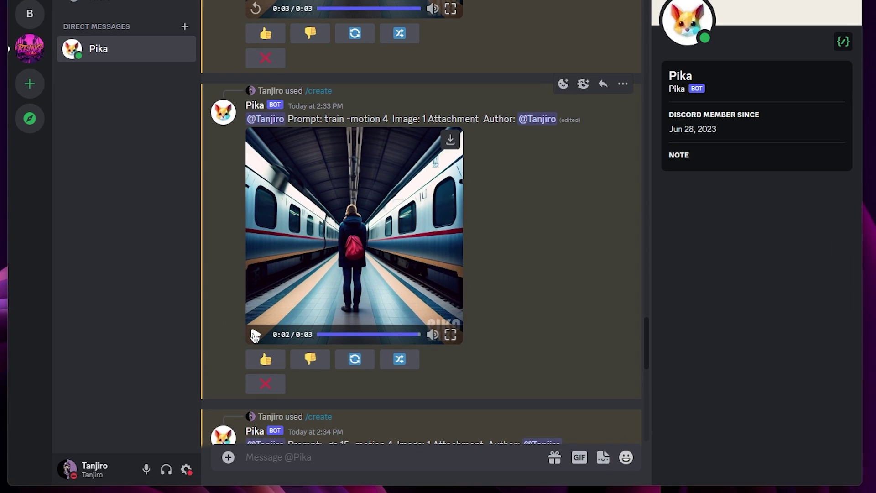
pyautogui.click(255, 334)
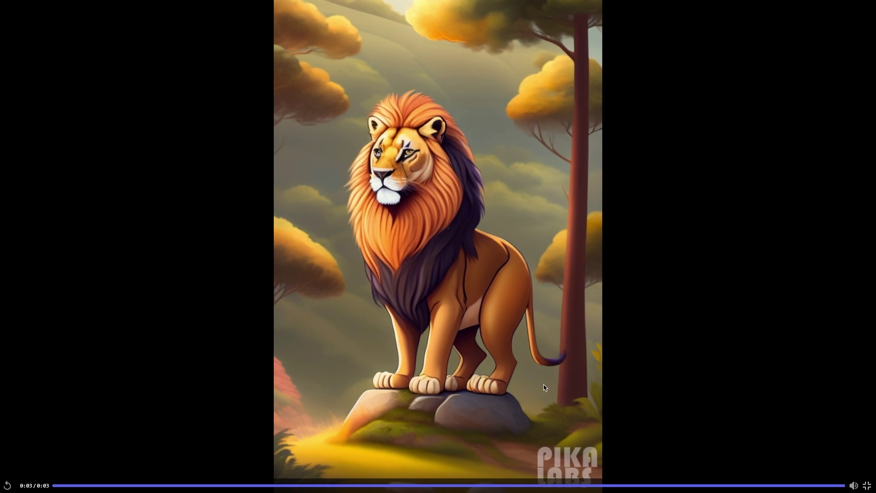
# Capture the final full-screen frame of the lion video as a cropped screenshot and copy it.
pyautogui.press('Print')
pyautogui.moveTo(275, 4); pyautogui.dragTo(603, 478)
pyautogui.hotkey('ctrl', 'c')
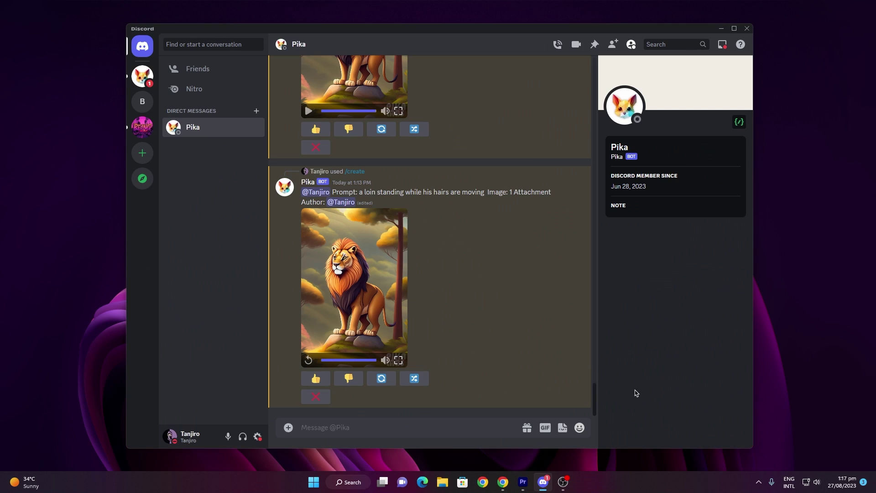